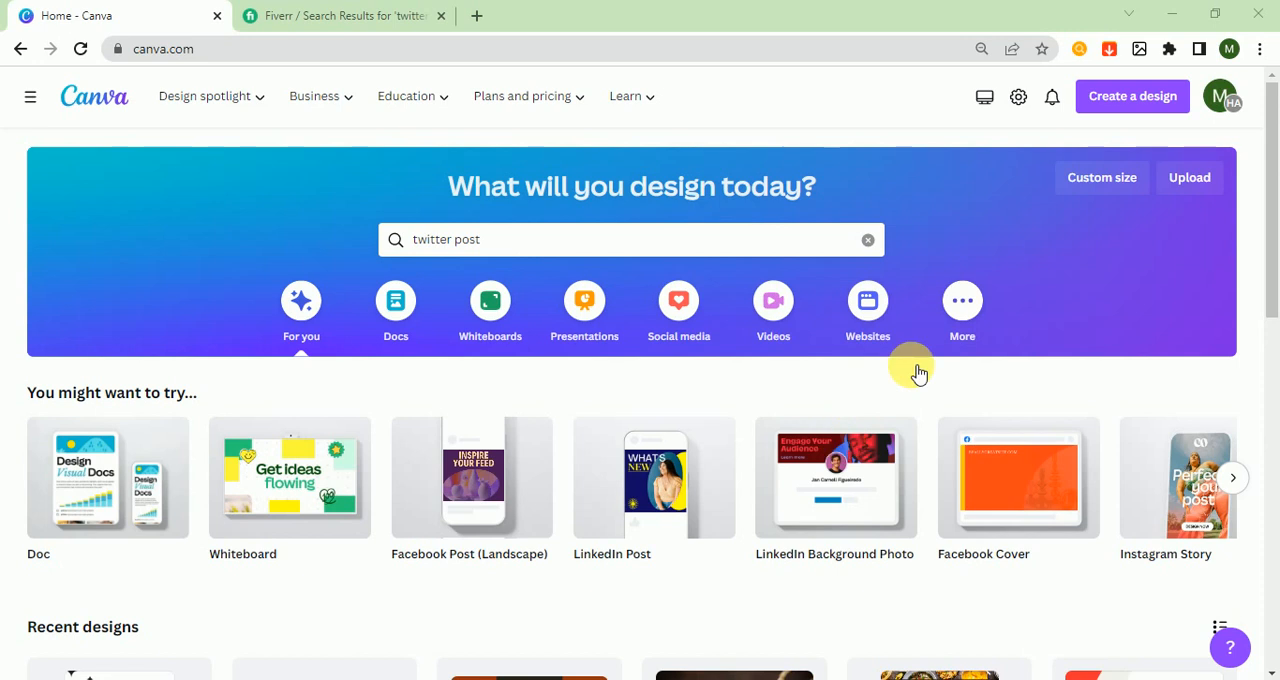
Examine the Fiverr search results for "twitter ad design" and close that page
click(331, 22)
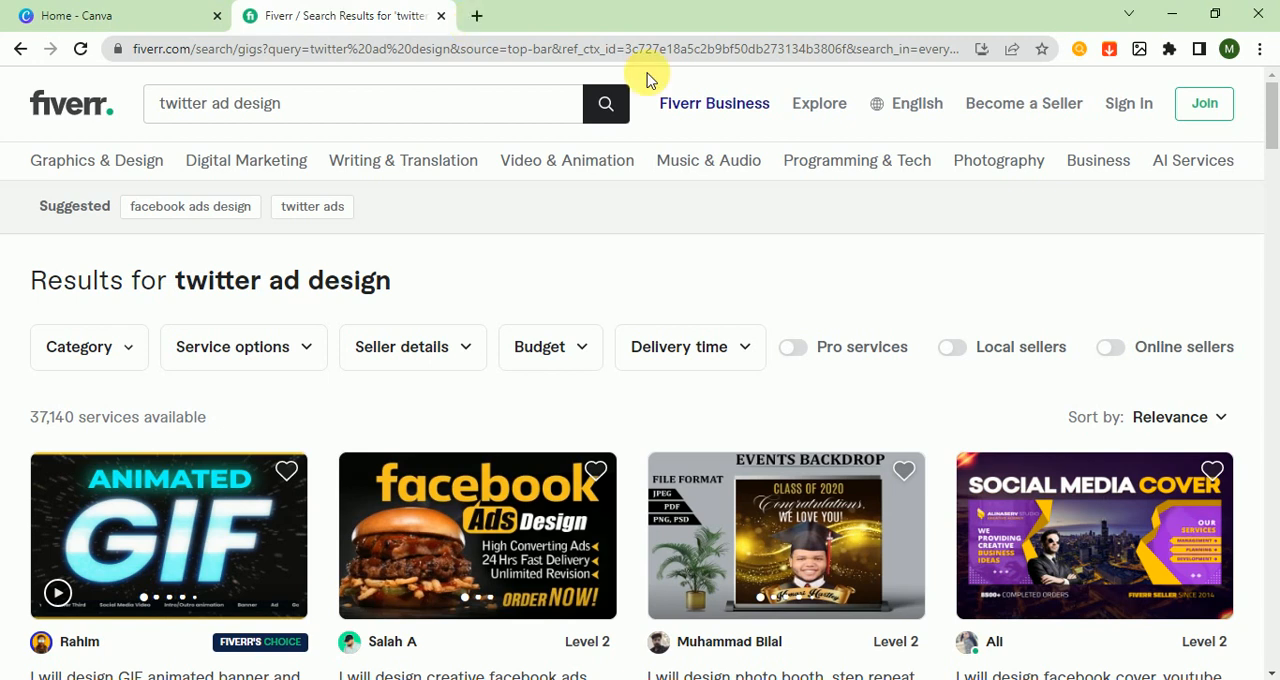
drag(1272, 140, 1273, 199)
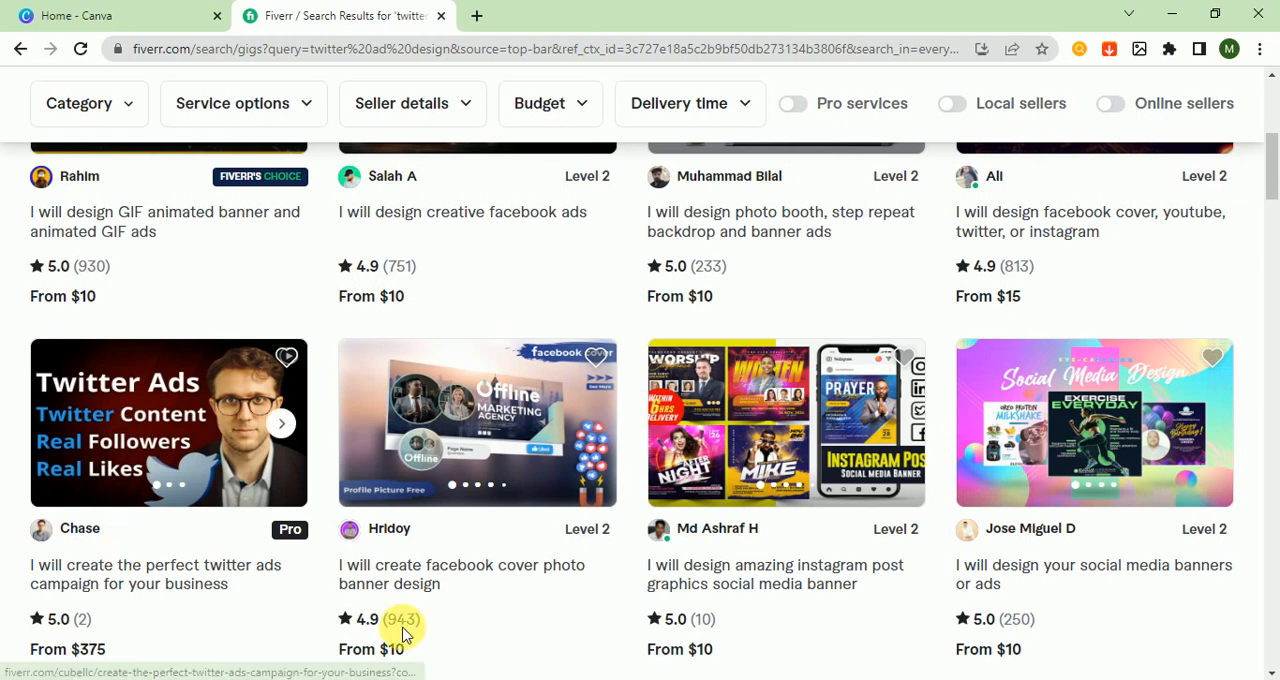
drag(1270, 228, 1275, 122)
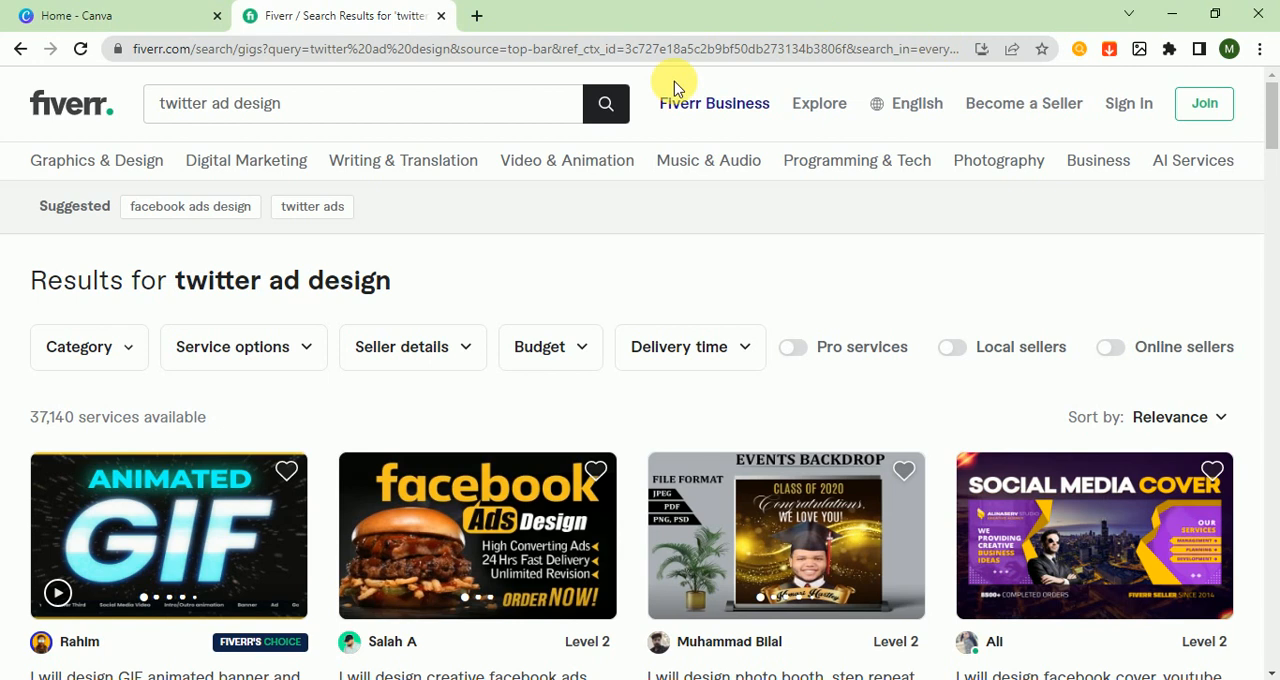
click(443, 18)
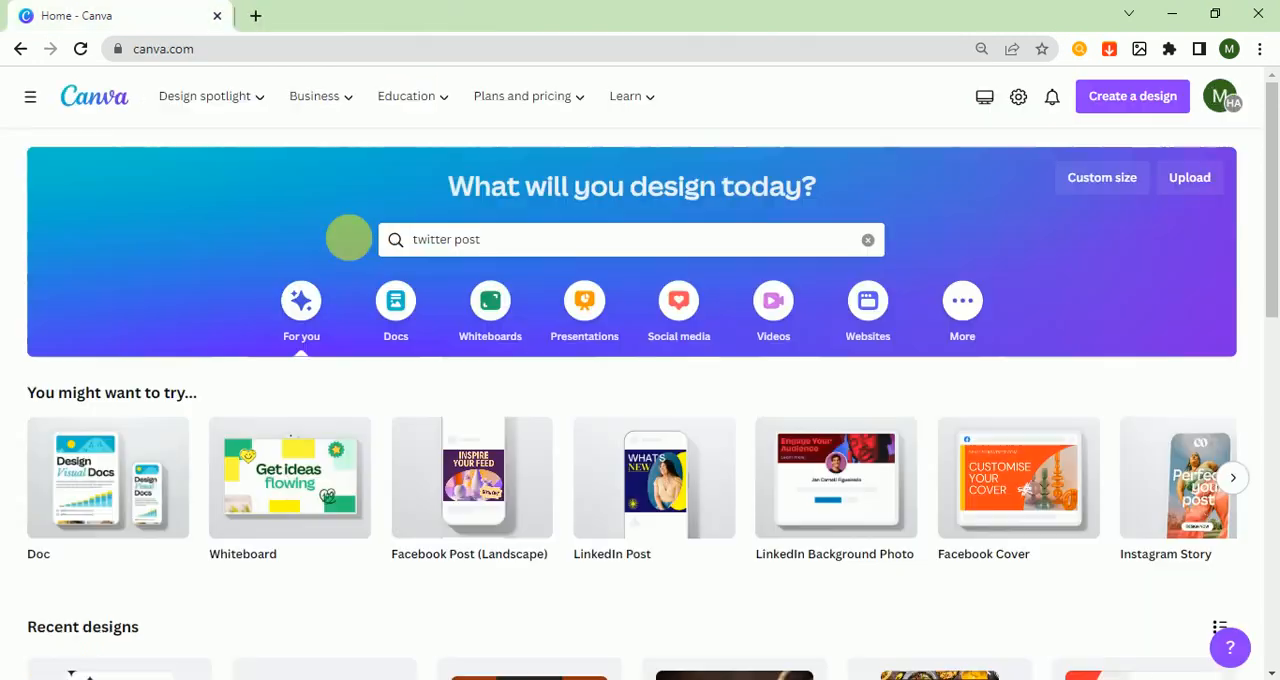
Search the Canva templates for "twitter ad" and open the Twitter Ad template category
click(502, 244)
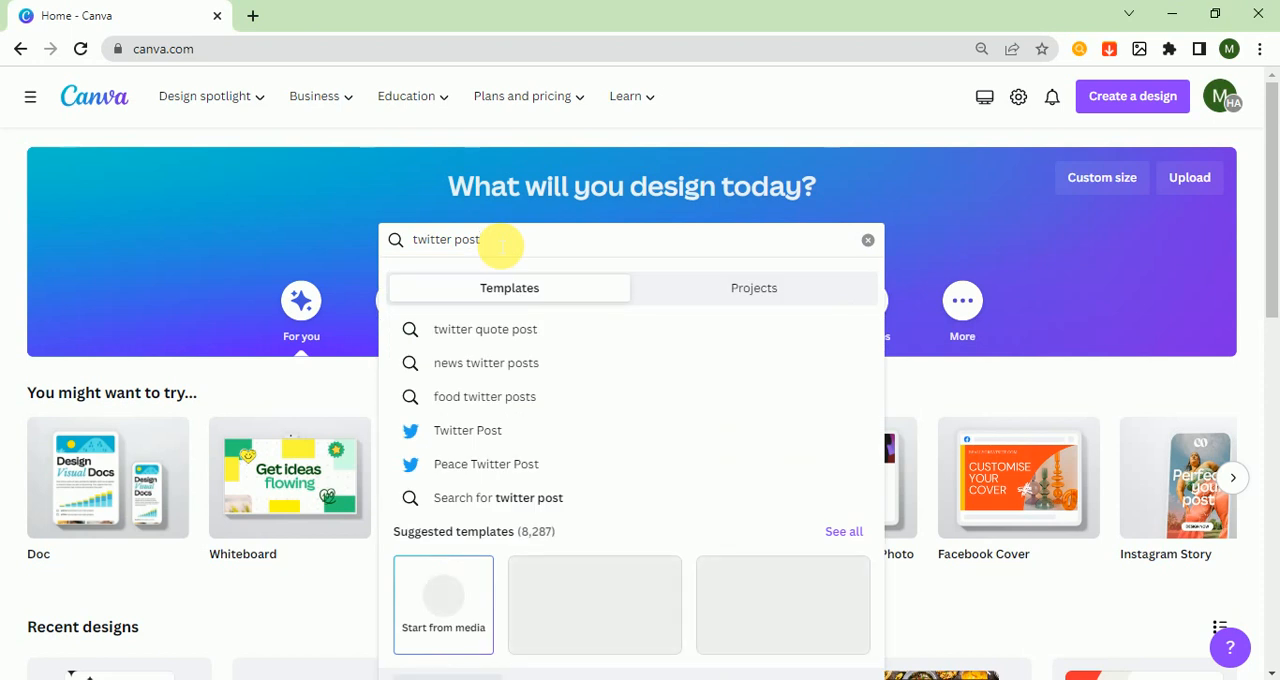
key(BackSpace)
key(BackSpace)
key(BackSpace)
key(BackSpace)
text(add)
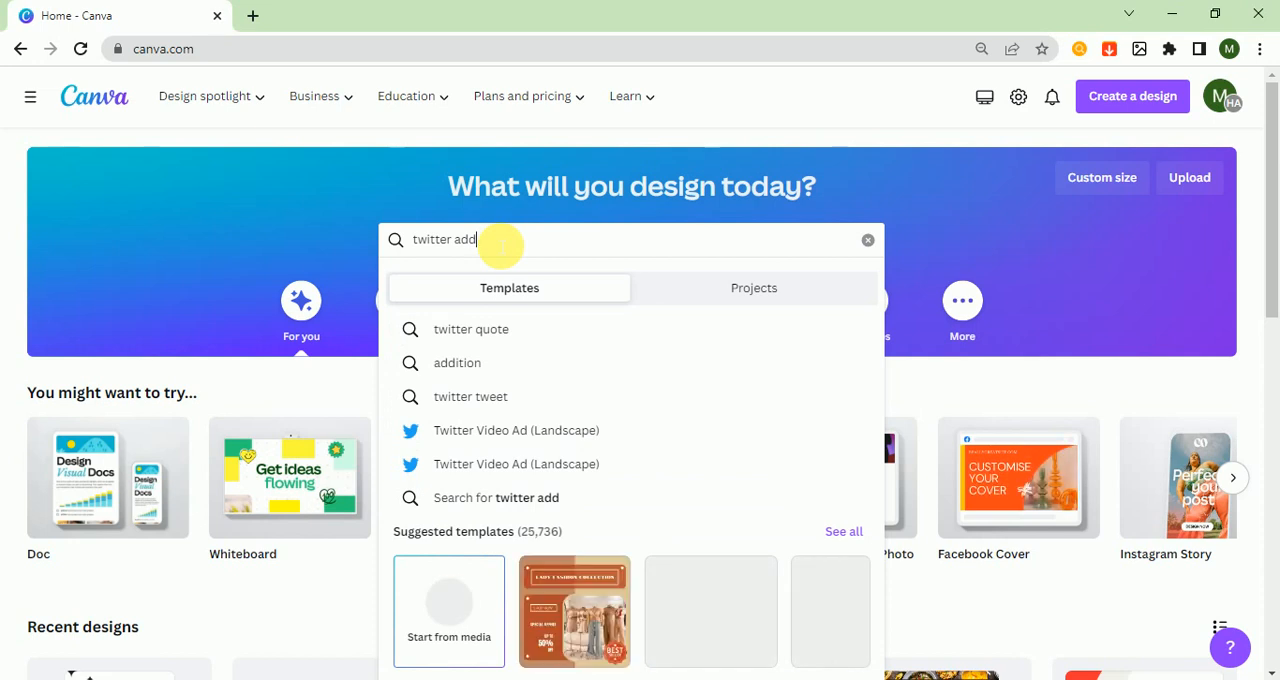
key(BackSpace)
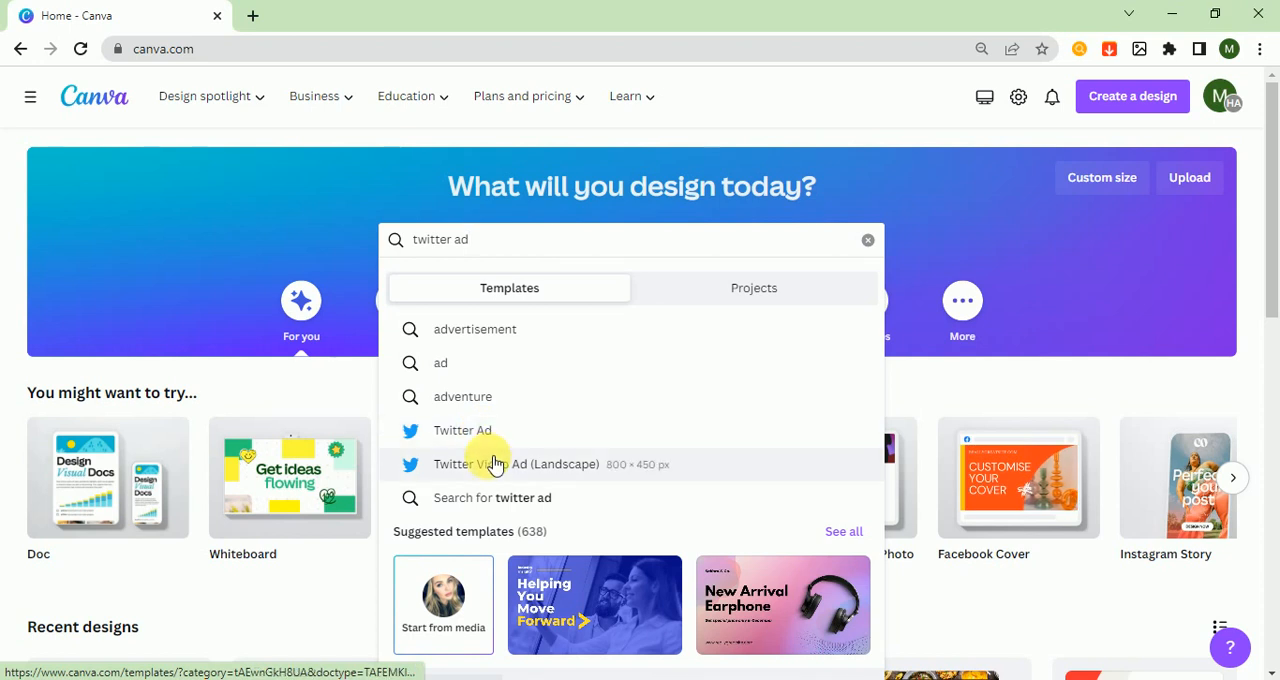
click(475, 433)
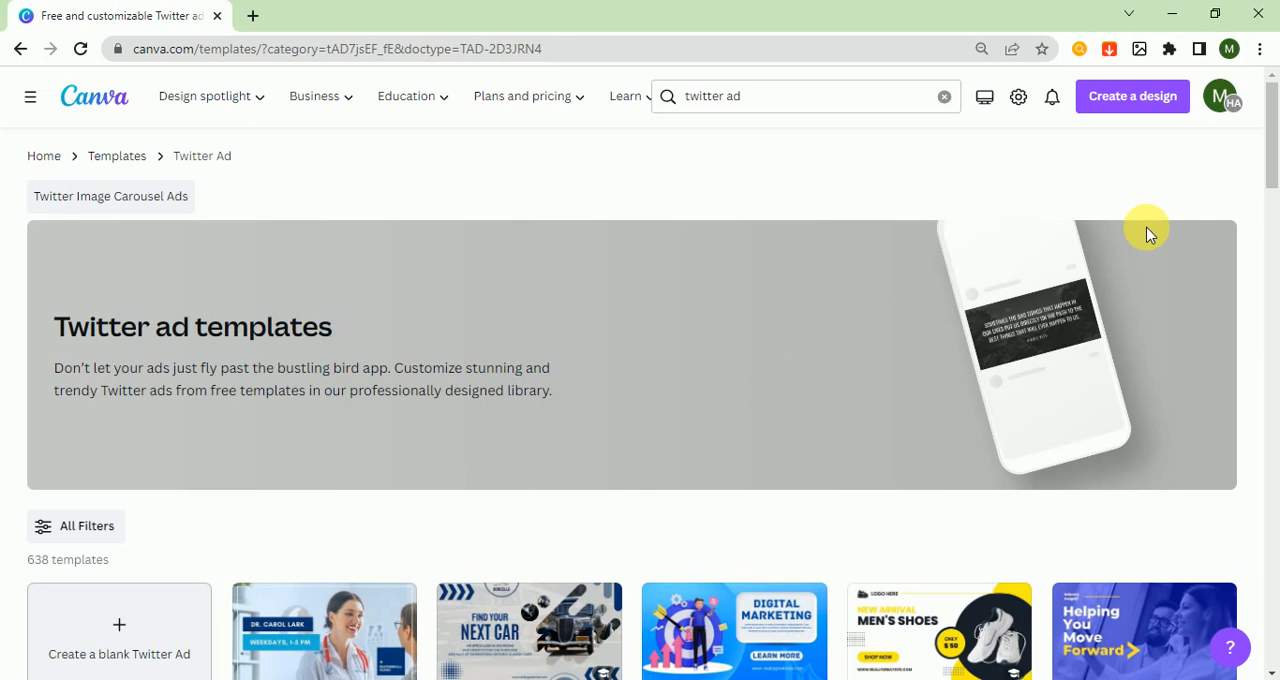
Create a blank Twitter Ad and apply the Teal & Grey Product Launch New Arrivals template with the headphones
drag(1274, 180, 1275, 207)
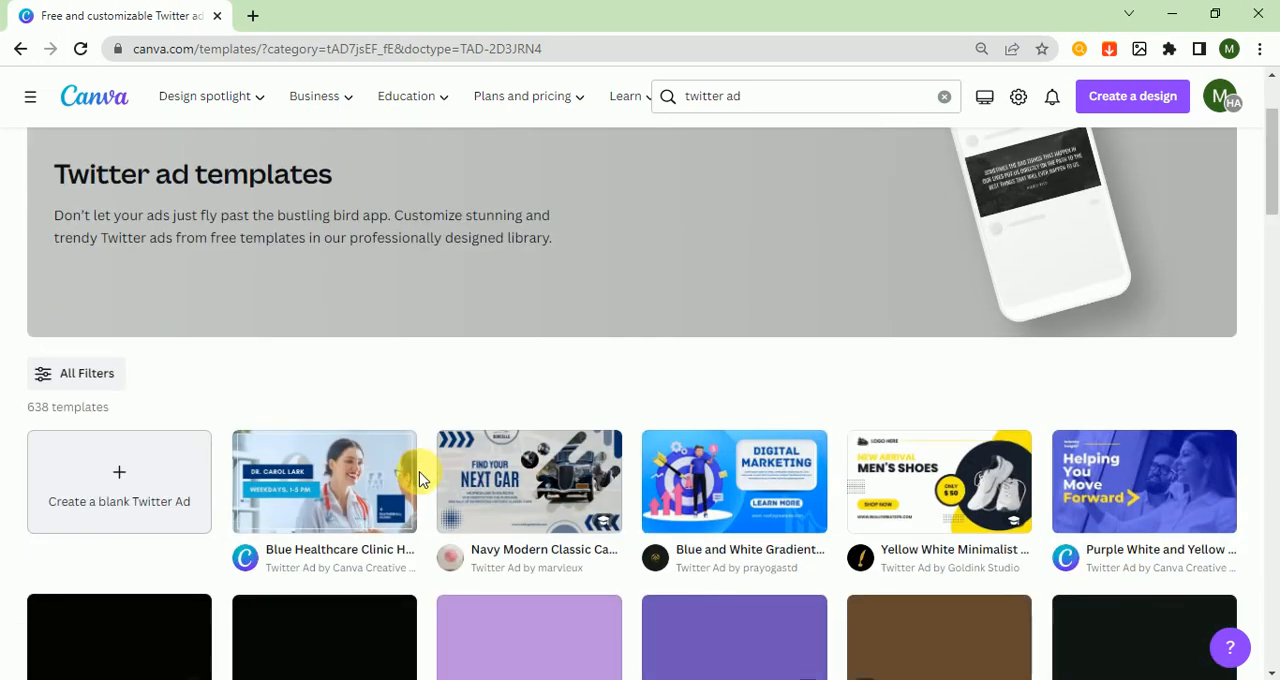
click(139, 475)
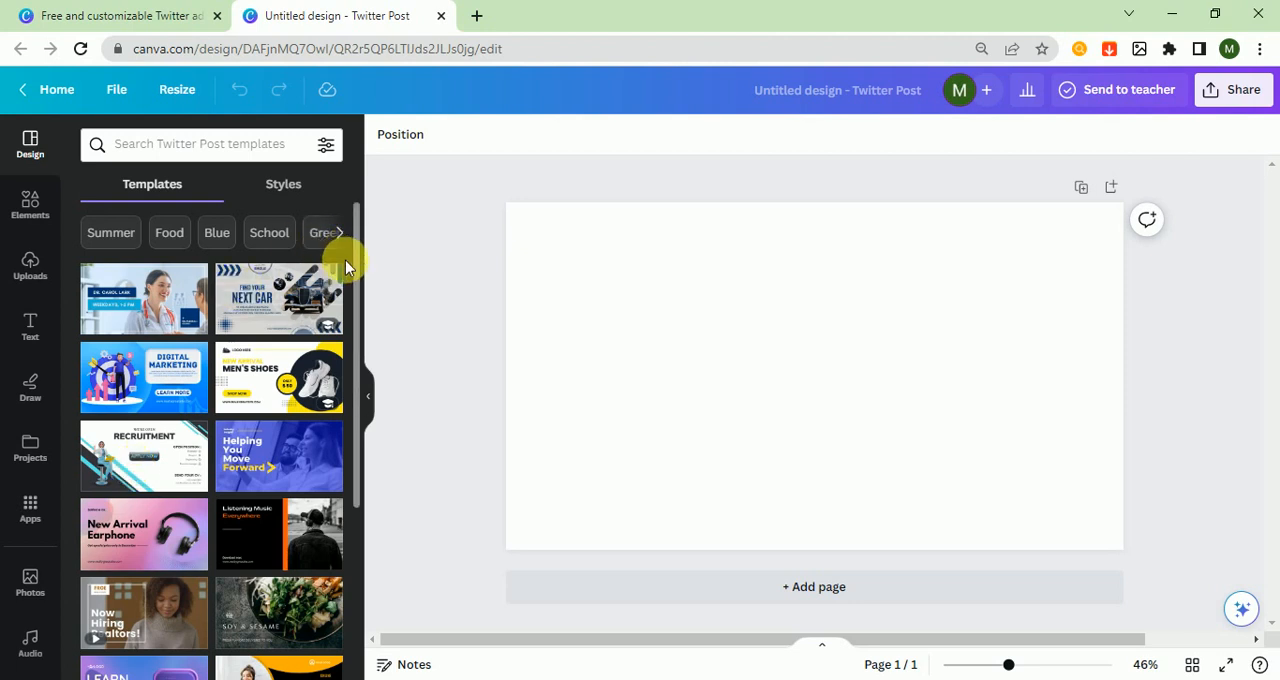
drag(352, 257, 348, 500)
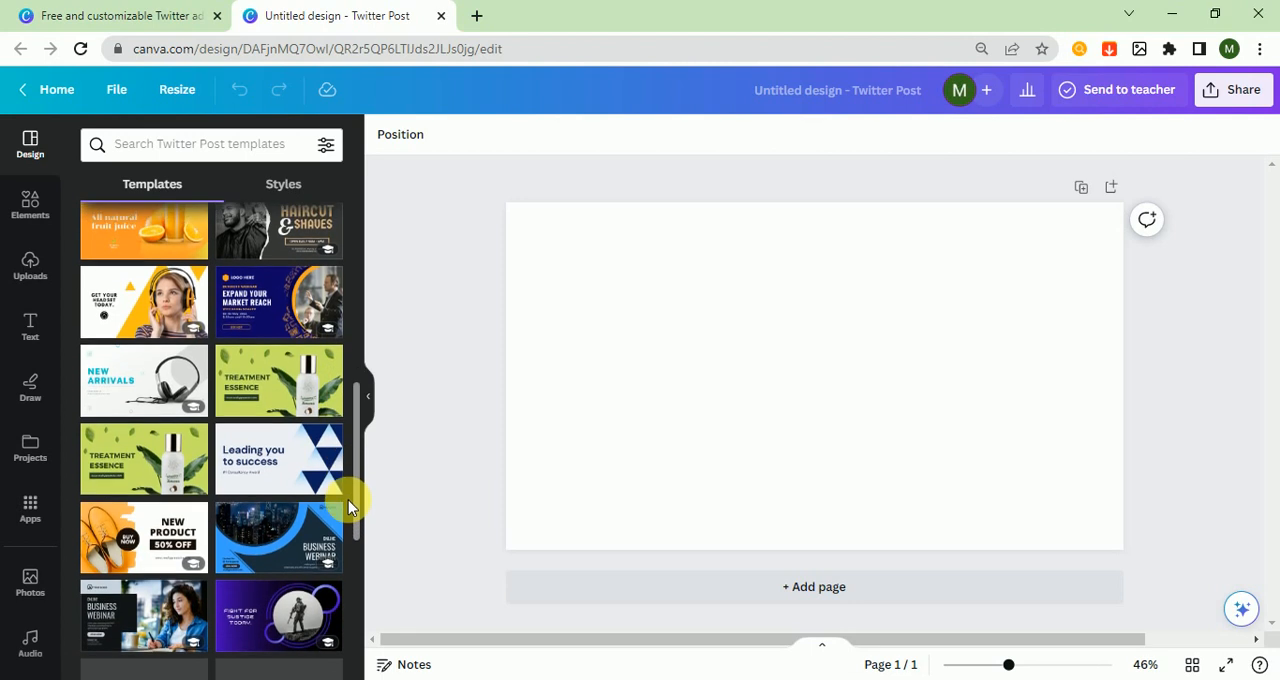
click(125, 382)
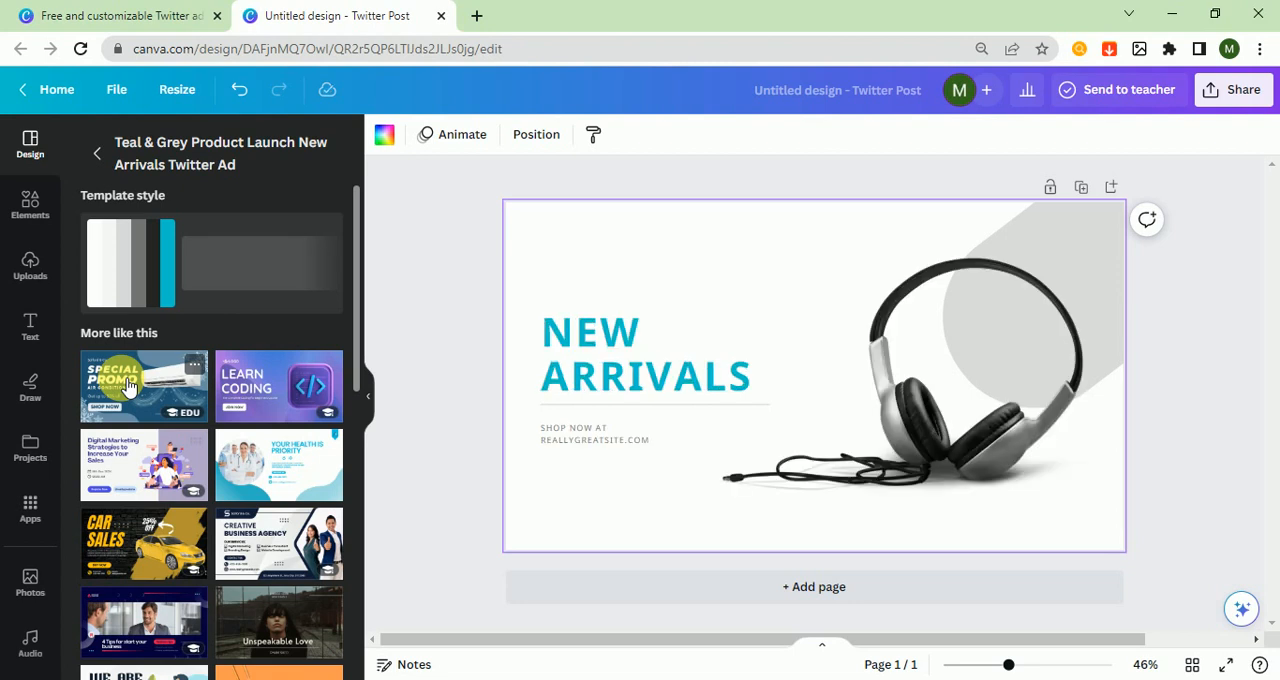
Search the photo library for "headphones"
click(51, 592)
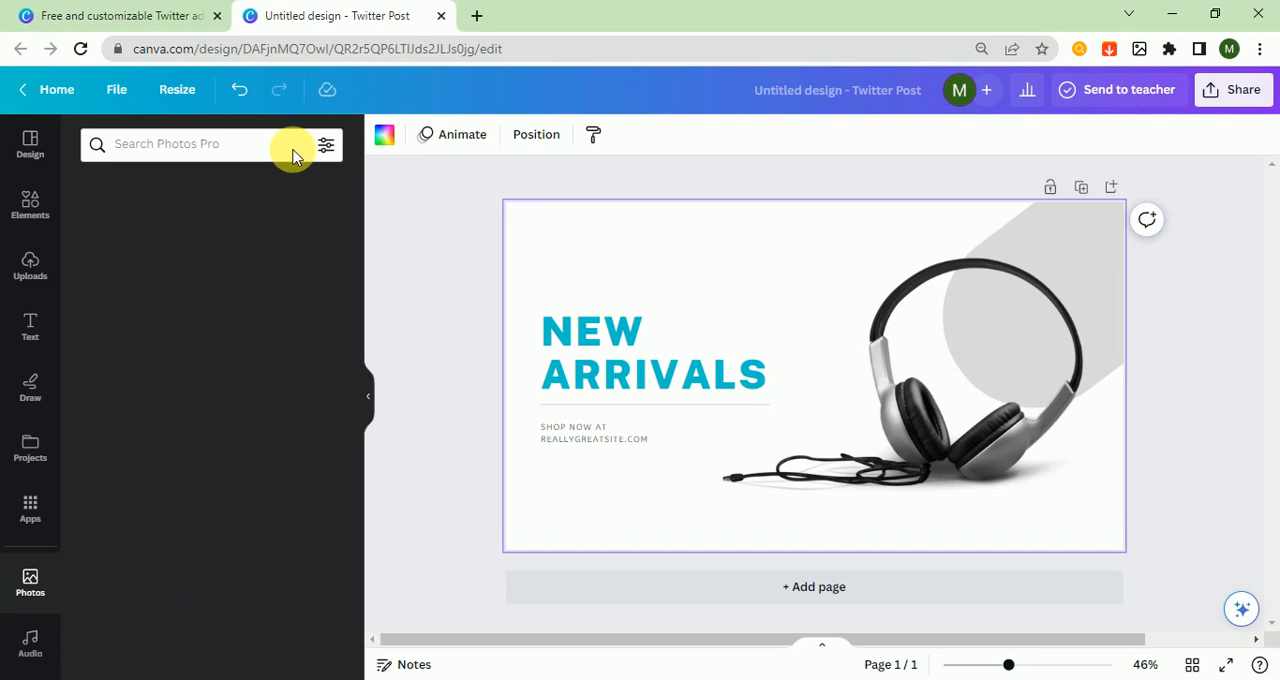
click(279, 150)
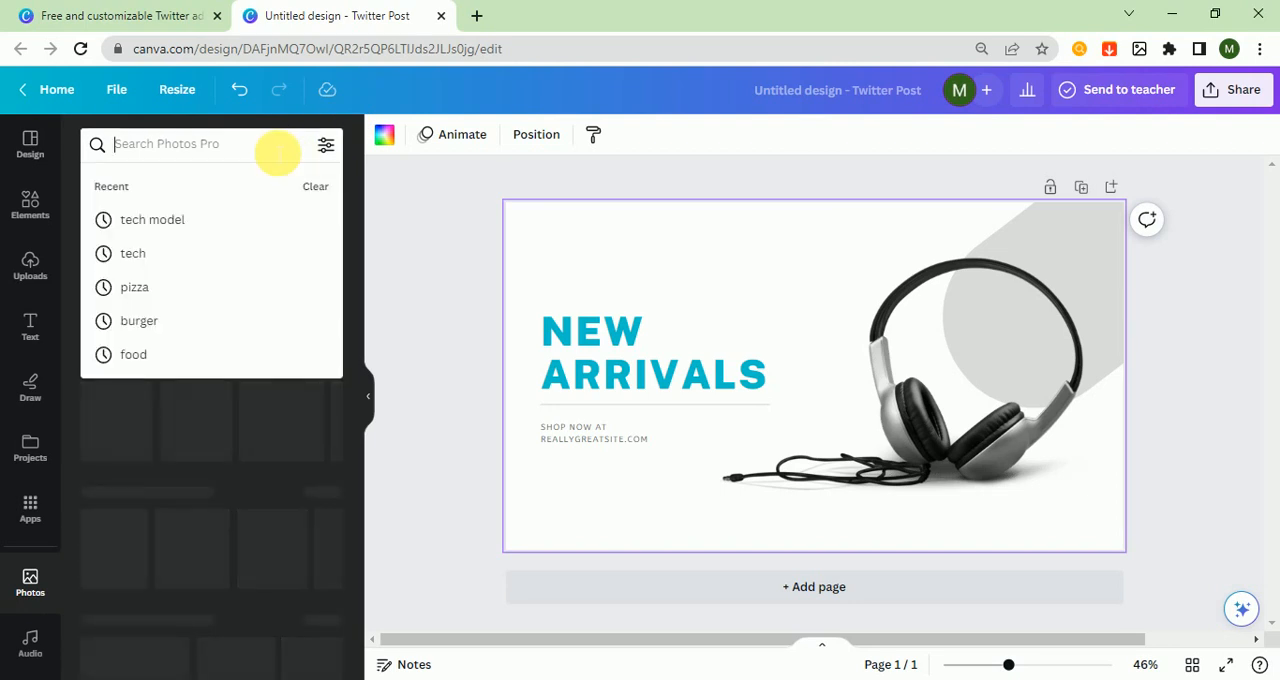
text(head)
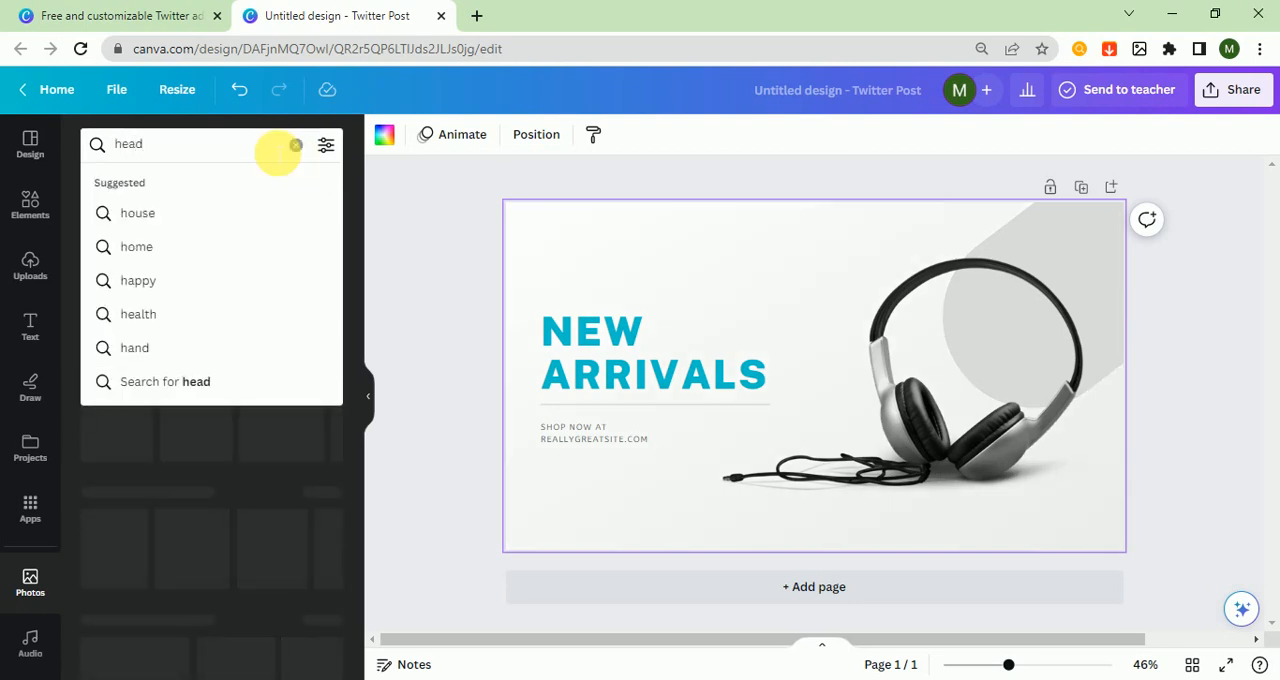
text(phone)
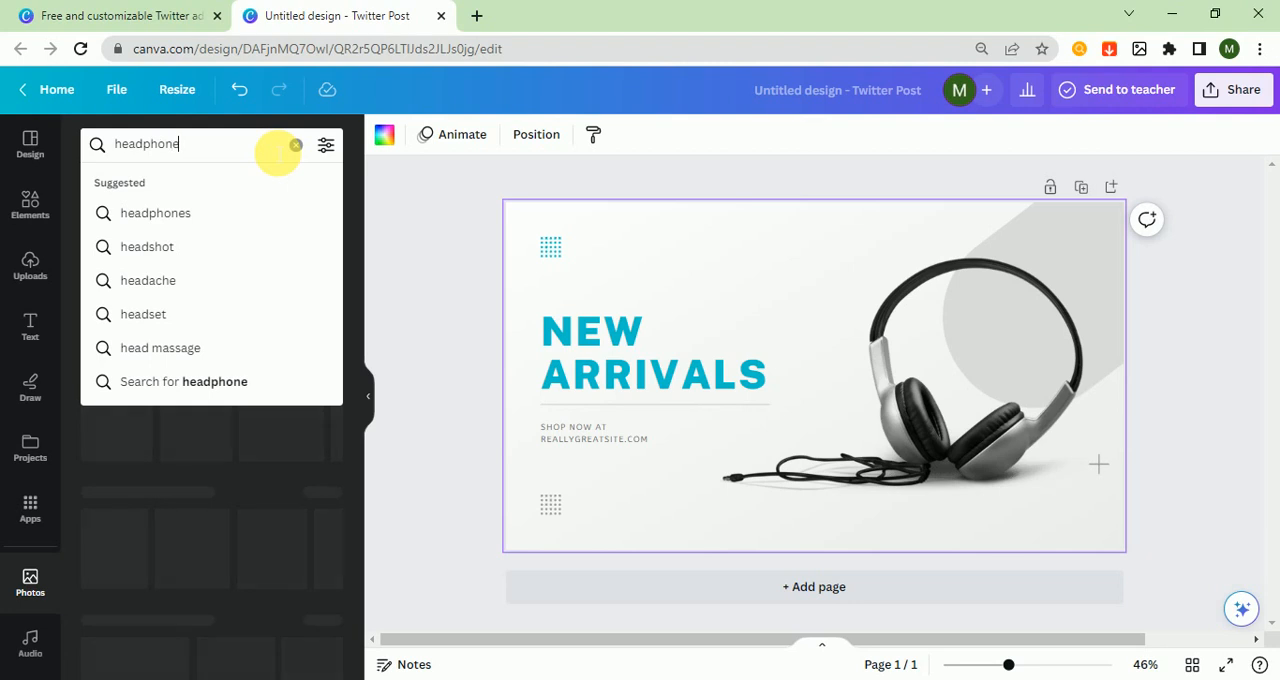
text(s)
key(Return)
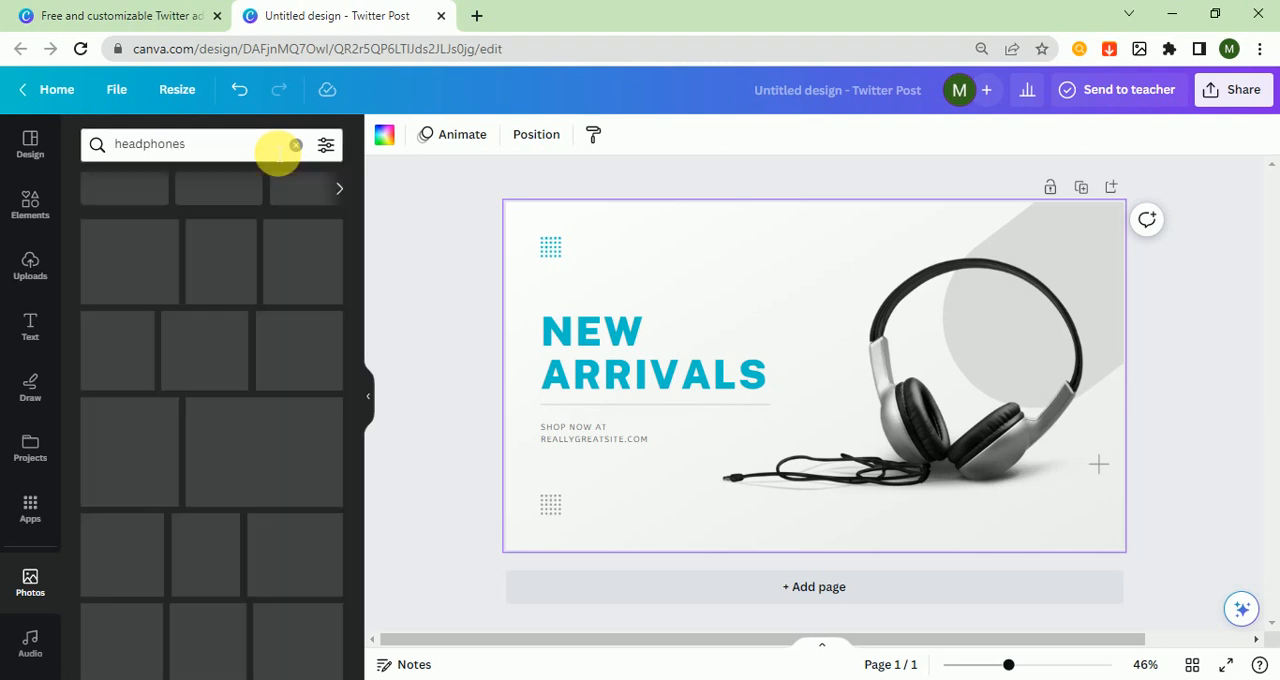
Replace the template's headphones photo with the black corded headphones, placed over the grey shape on the right half of the design
click(890, 445)
key(Delete)
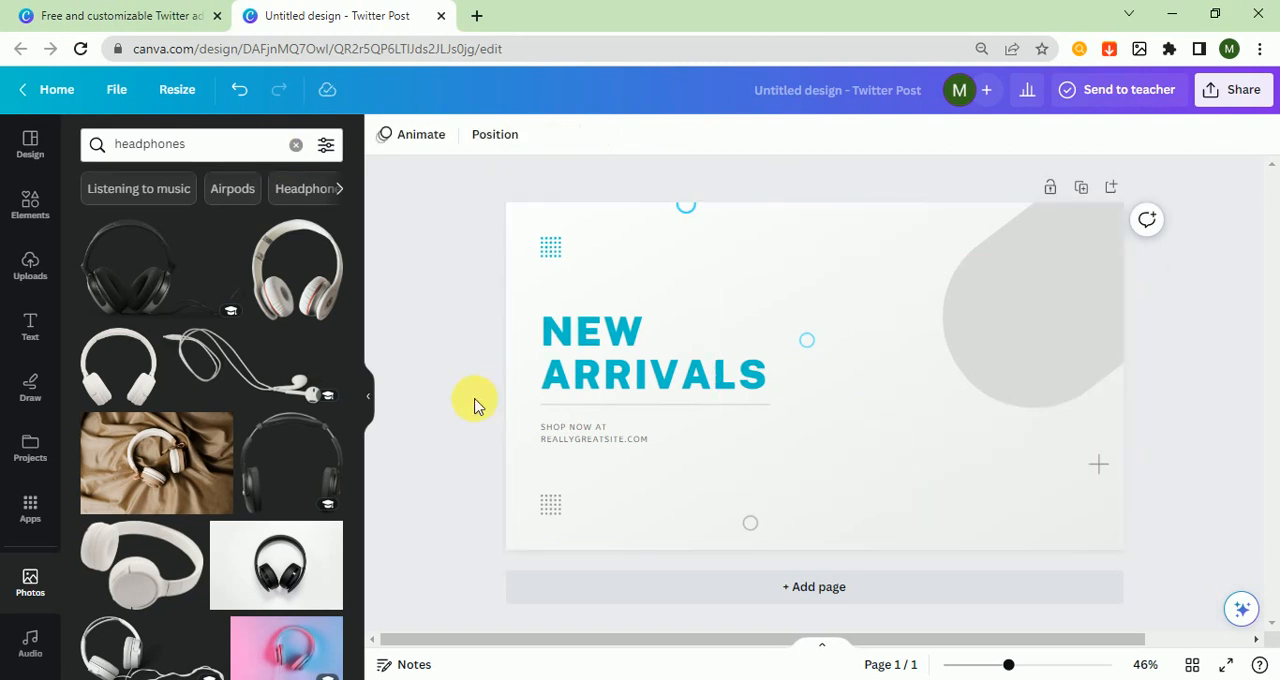
click(114, 276)
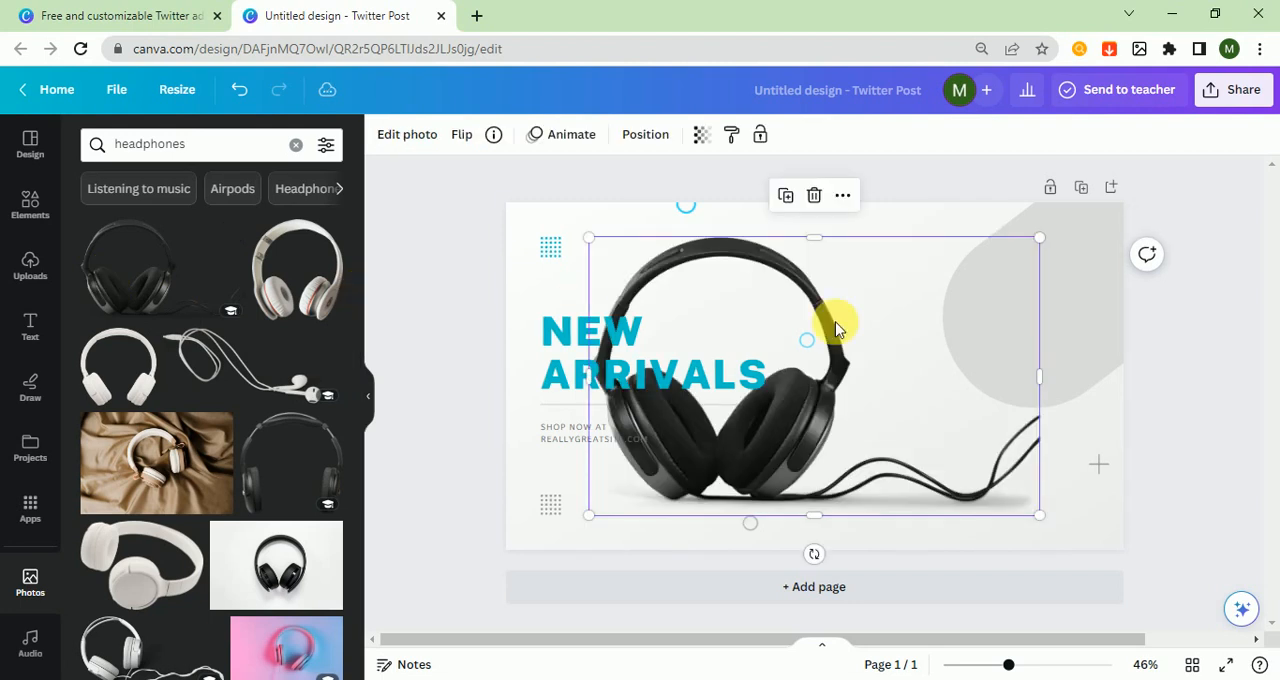
drag(891, 425, 1044, 421)
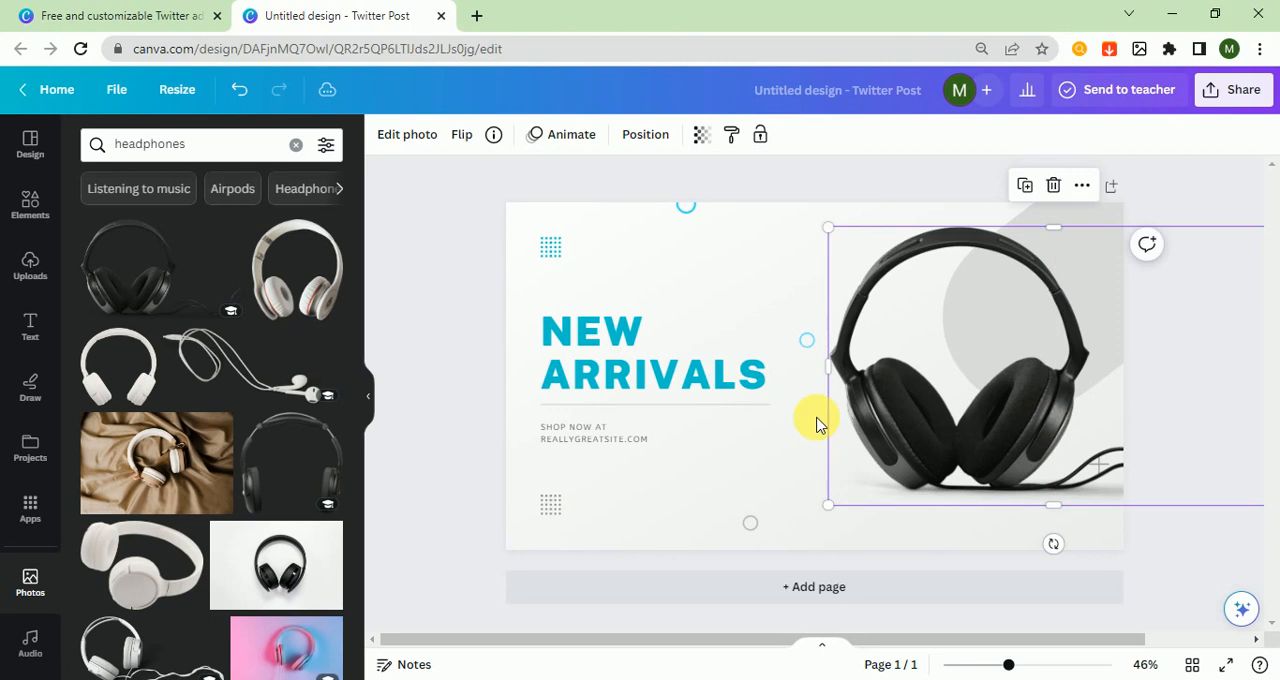
click(391, 363)
Change the color of the "SHOP NOW AT" website text to white
click(575, 220)
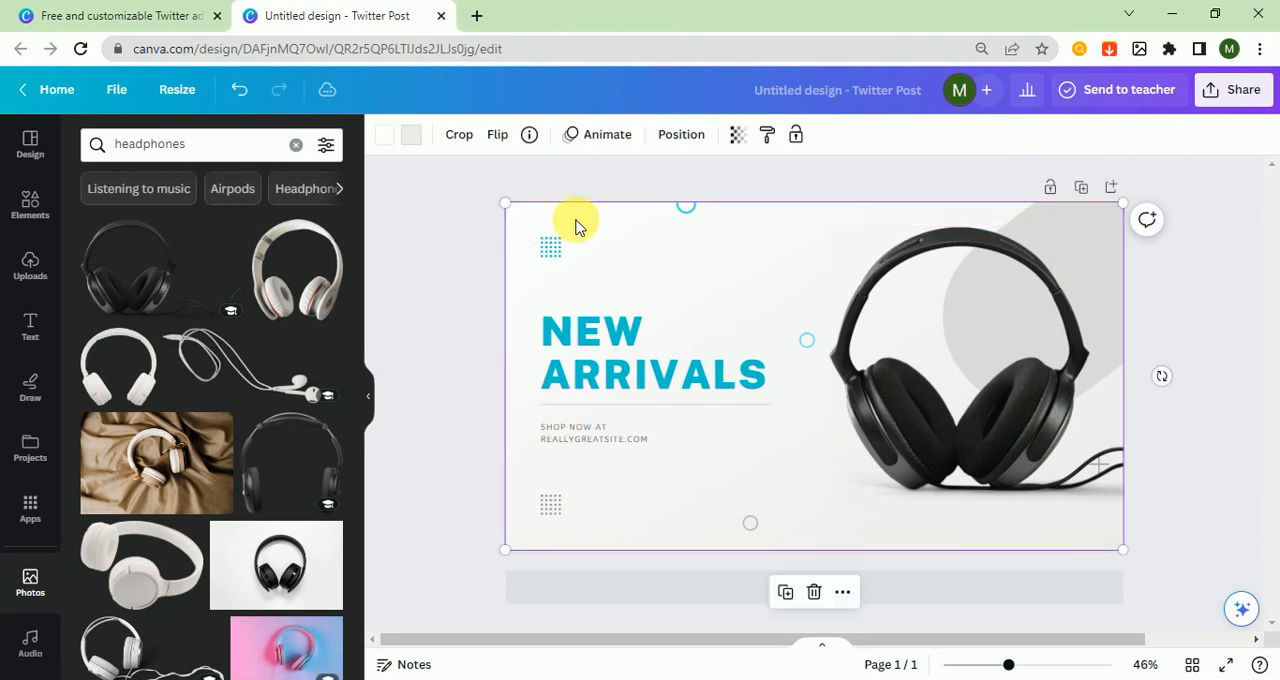
click(593, 445)
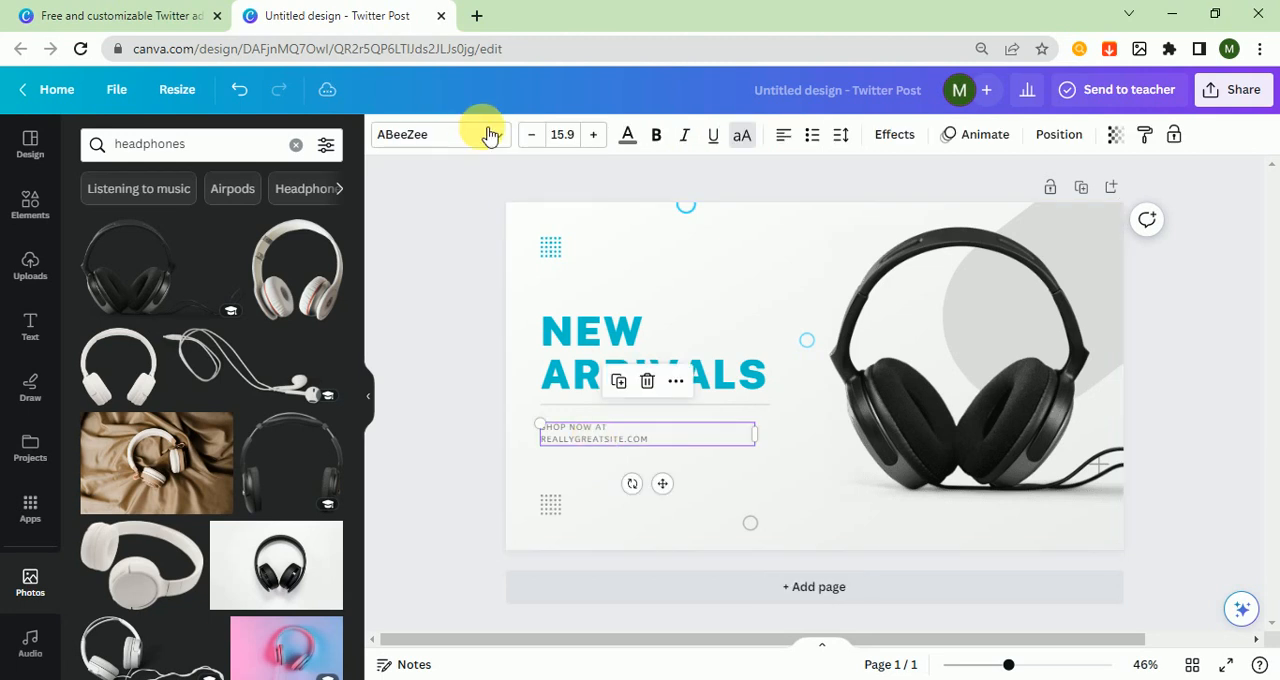
click(628, 140)
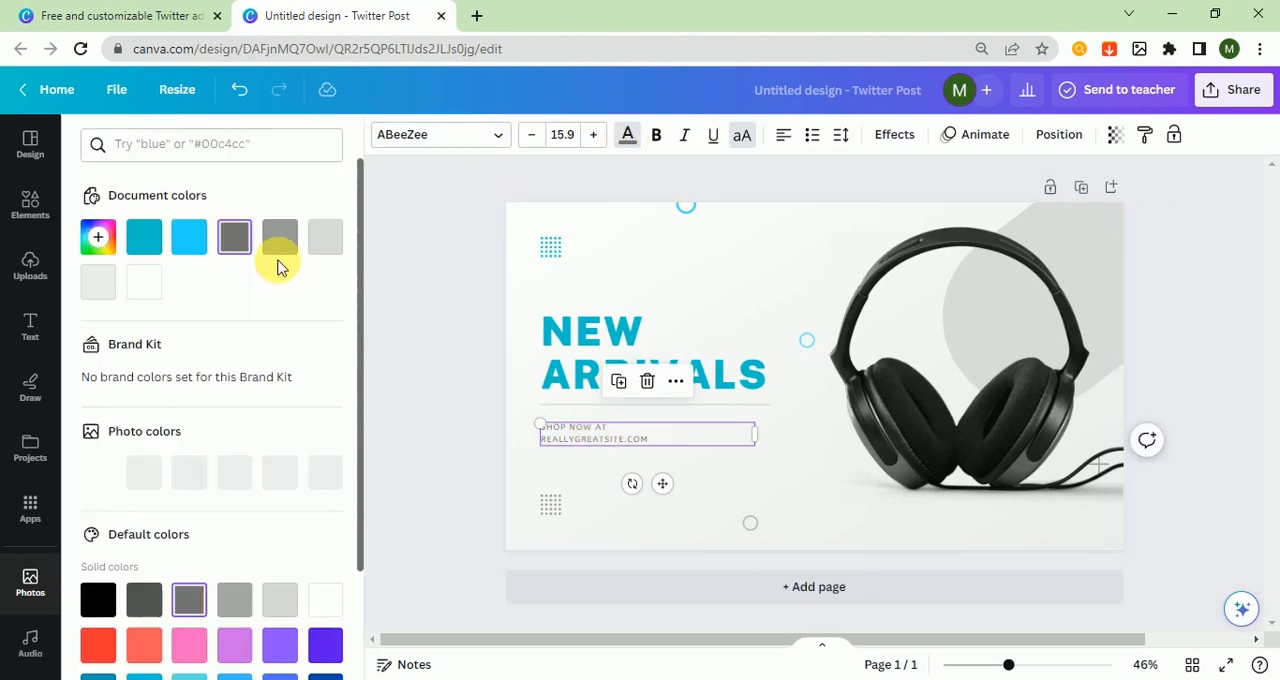
click(152, 286)
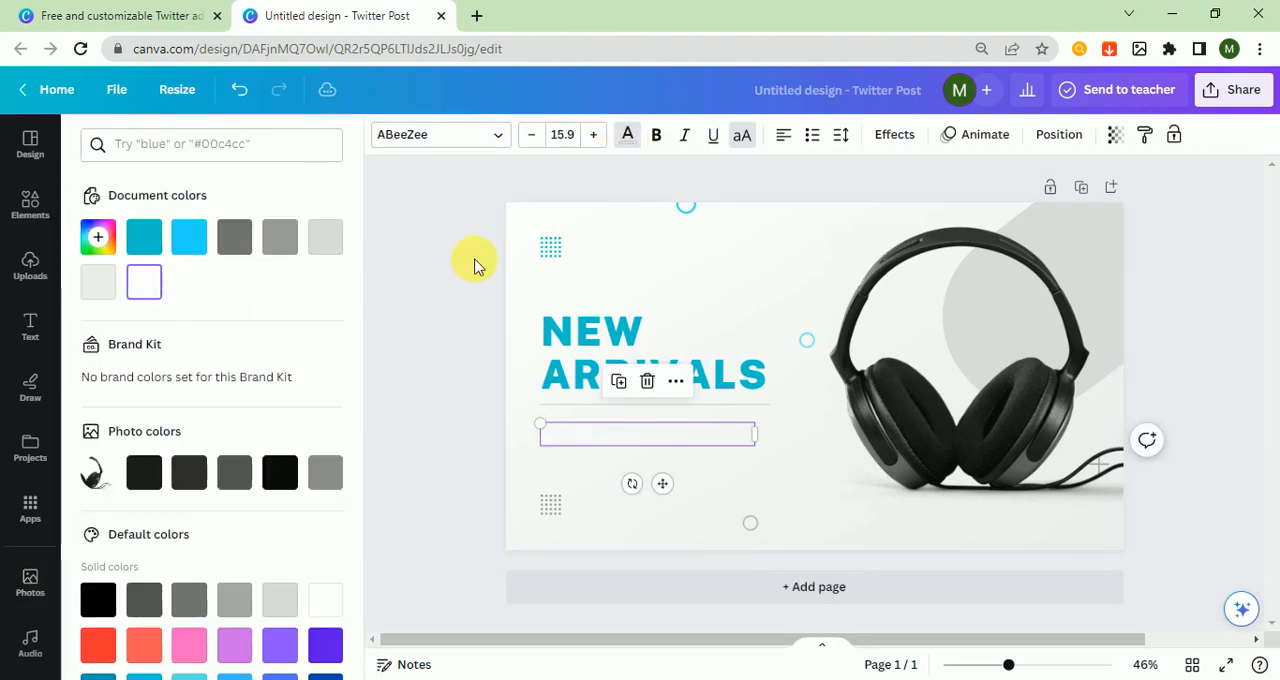
Change the first color of the background gradient to the near-black tone taken from the headphones photo
click(525, 229)
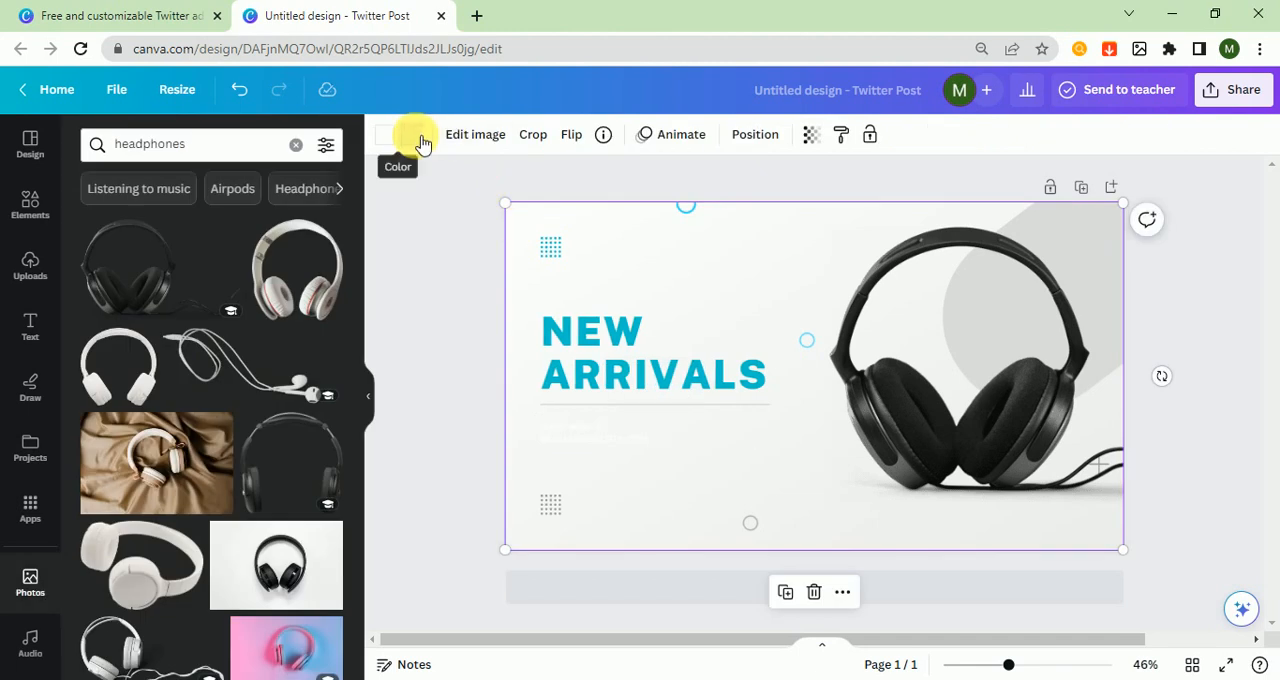
click(420, 140)
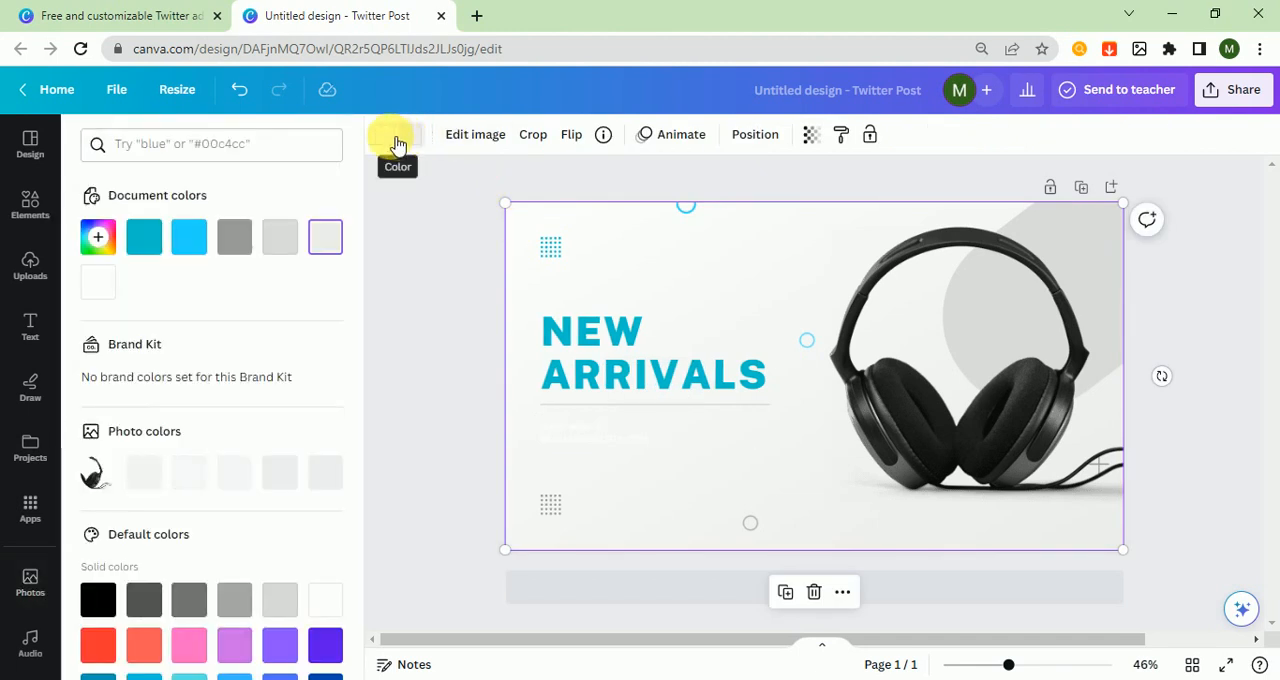
click(279, 470)
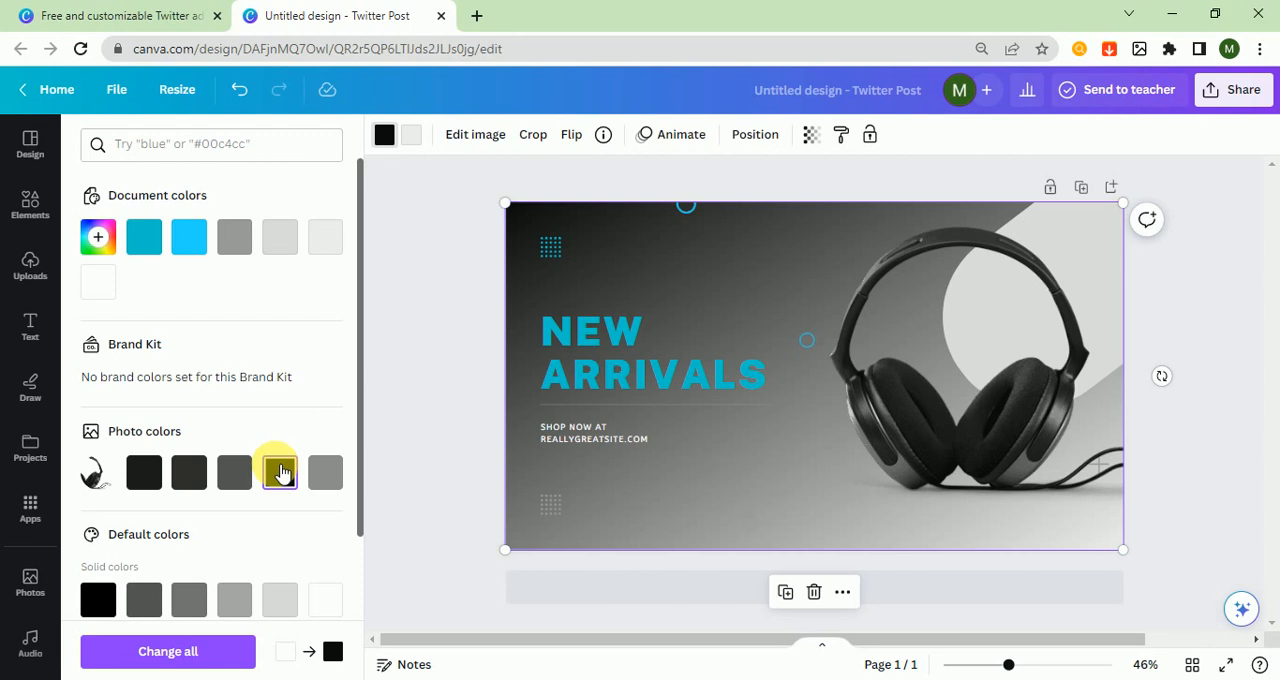
click(476, 304)
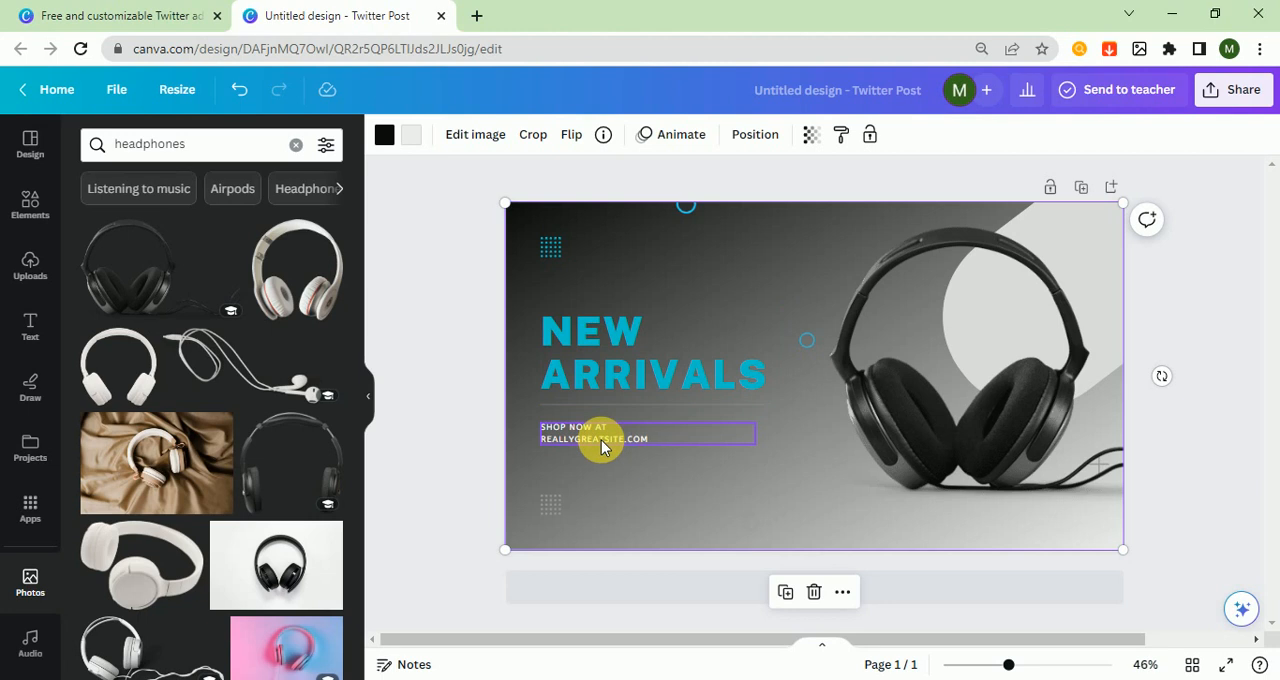
Replace the website address under "SHOP NOW AT" with HEADPHONES.COM
click(634, 438)
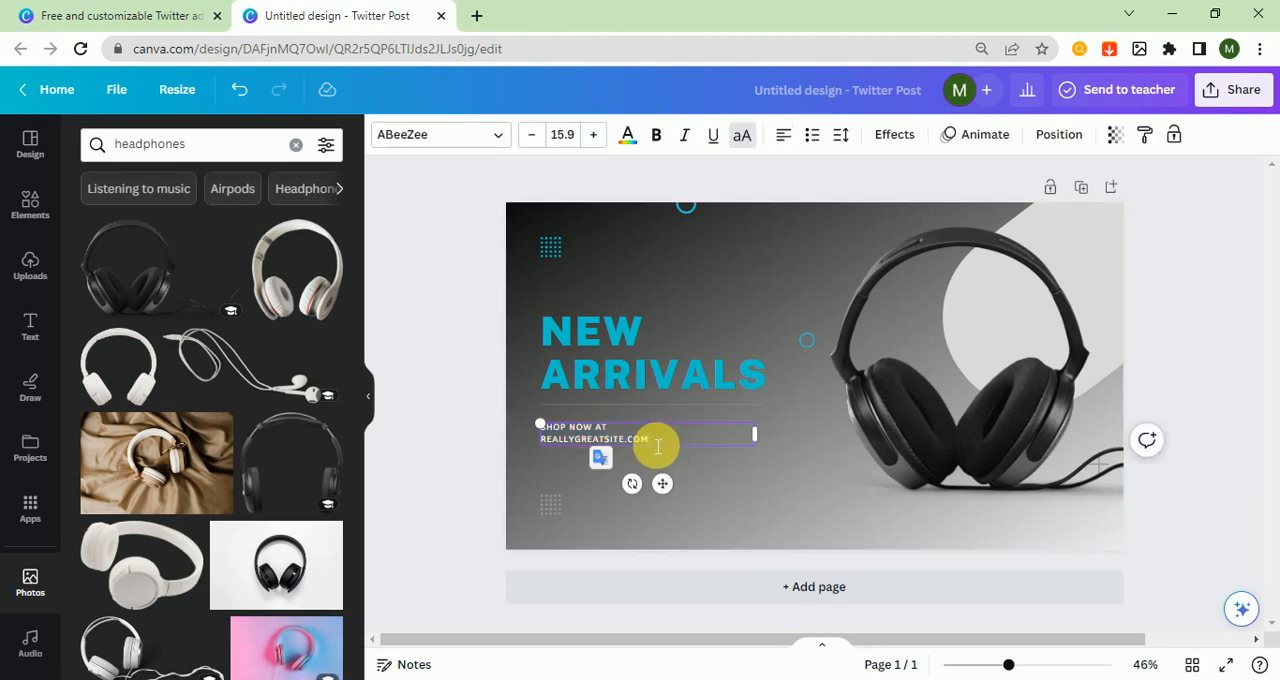
drag(625, 449, 546, 449)
key(BackSpace)
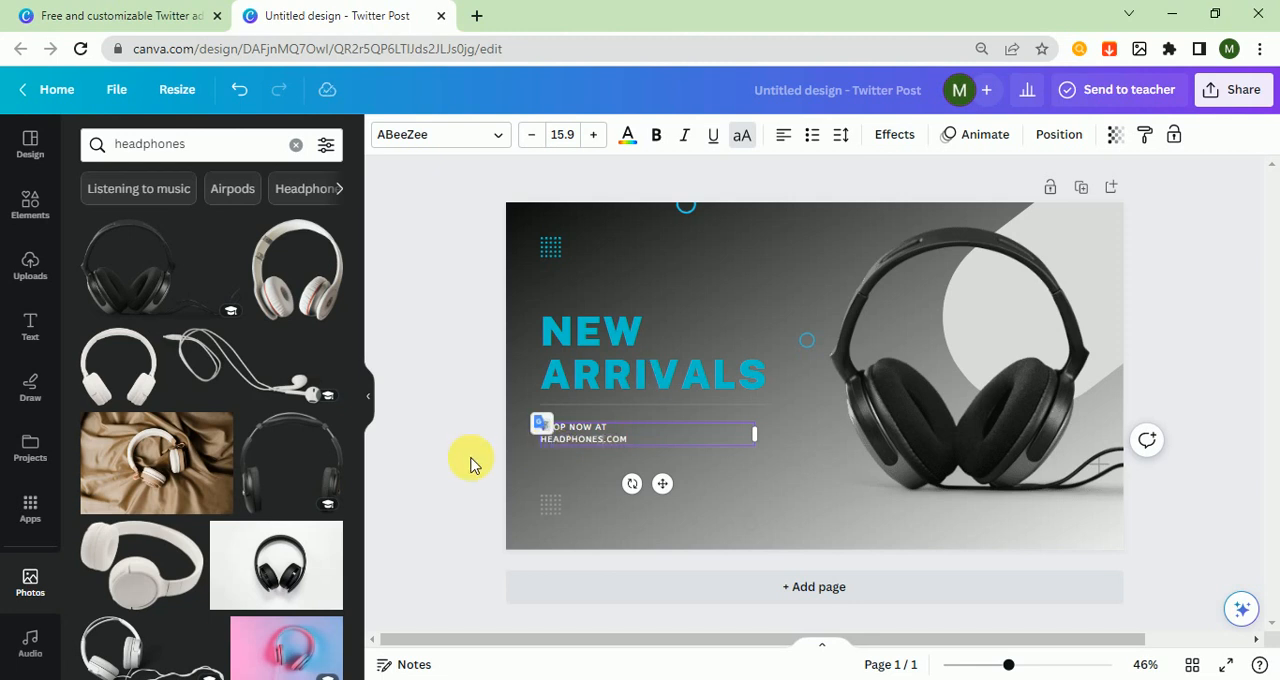
Recolor the grey dot grid below the website text to bright blue
click(551, 505)
click(384, 134)
click(235, 248)
click(461, 482)
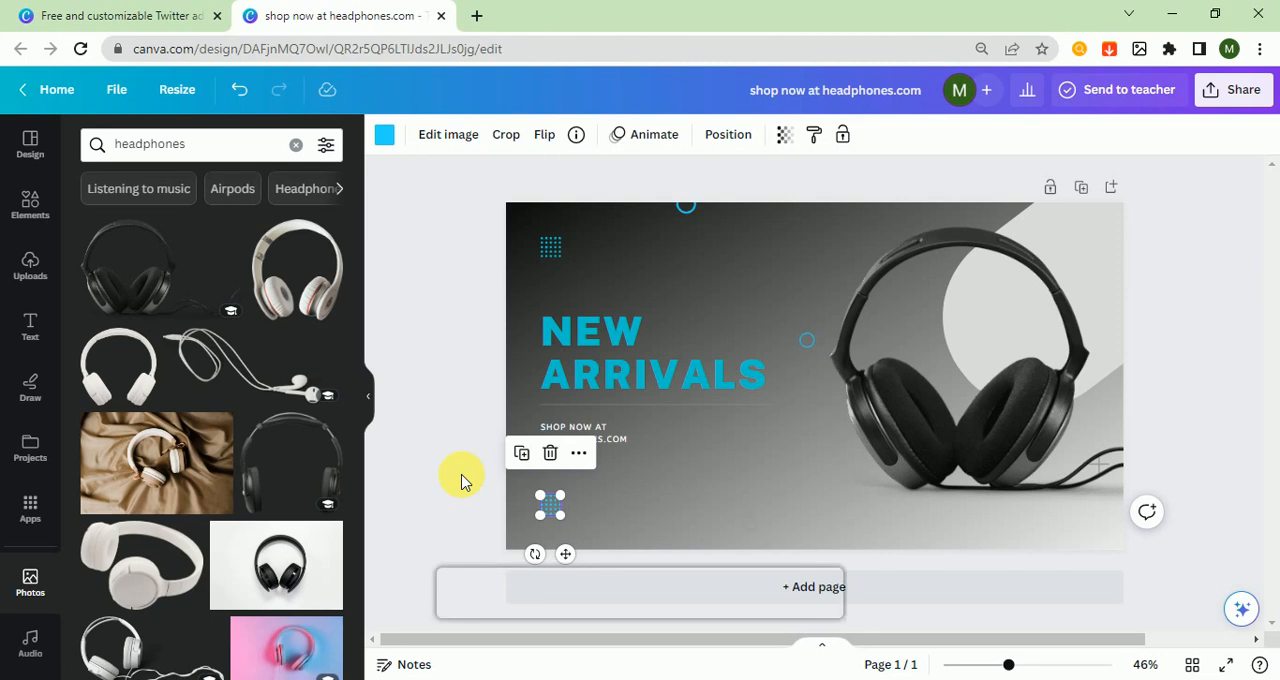
click(30, 192)
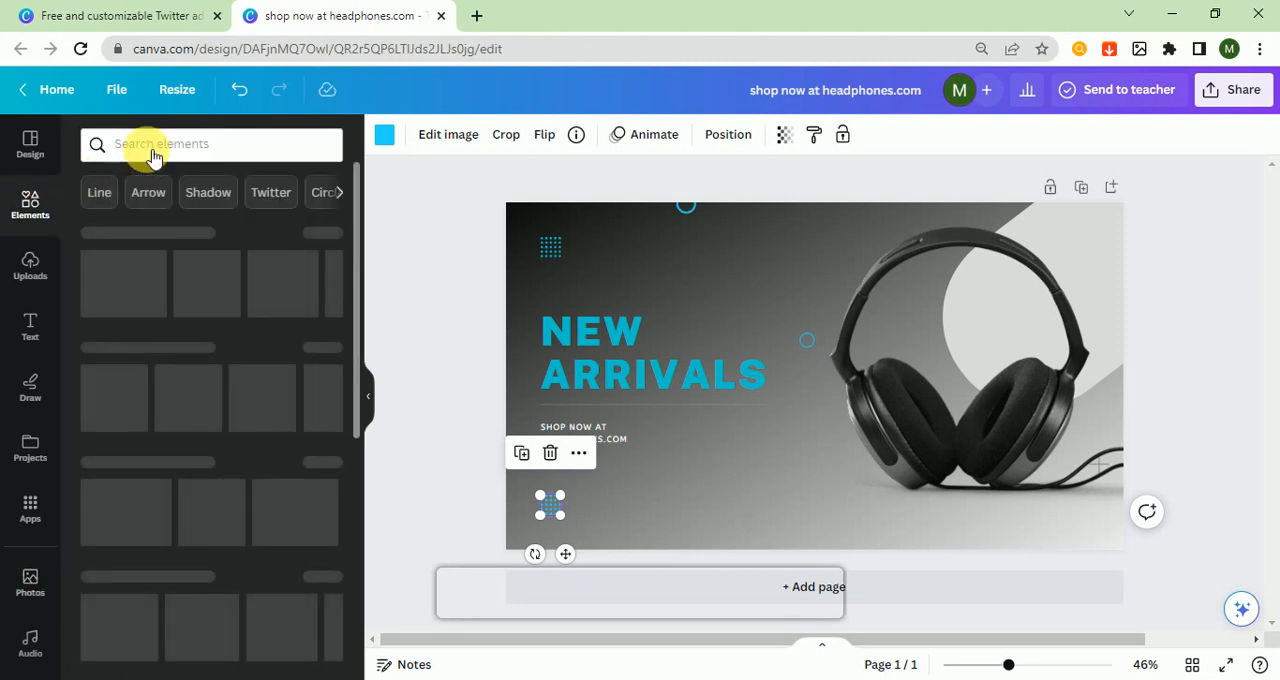
click(153, 157)
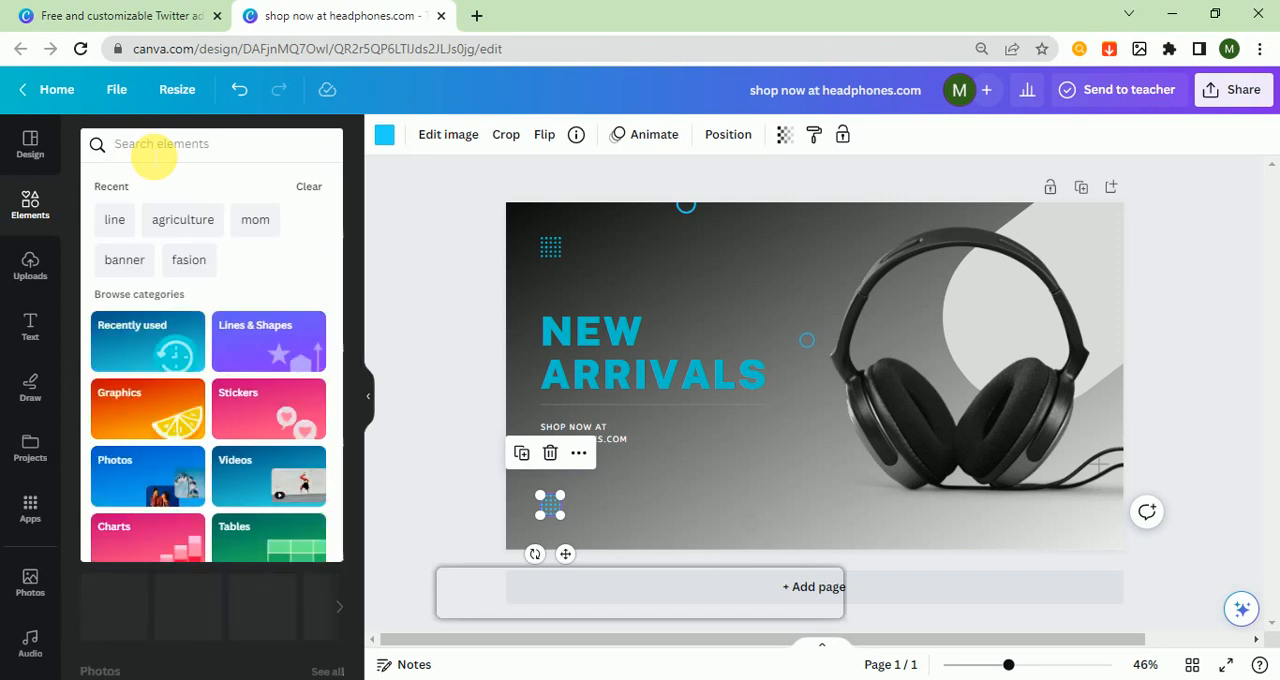
click(451, 279)
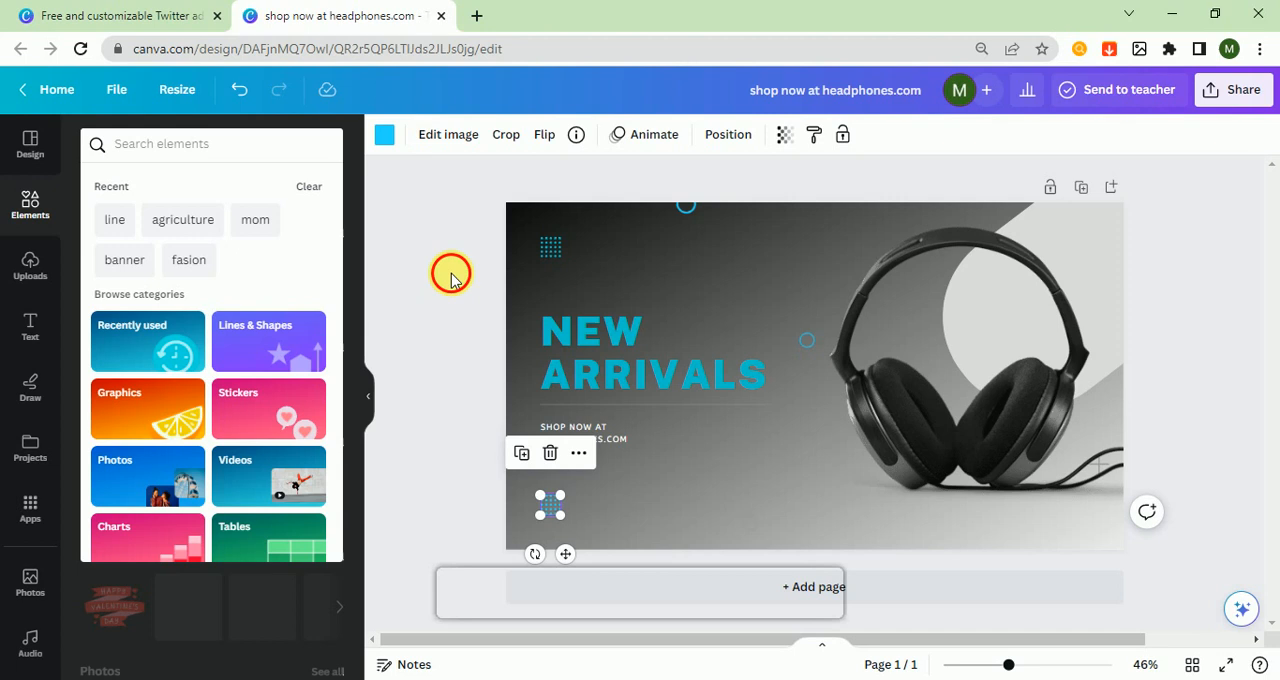